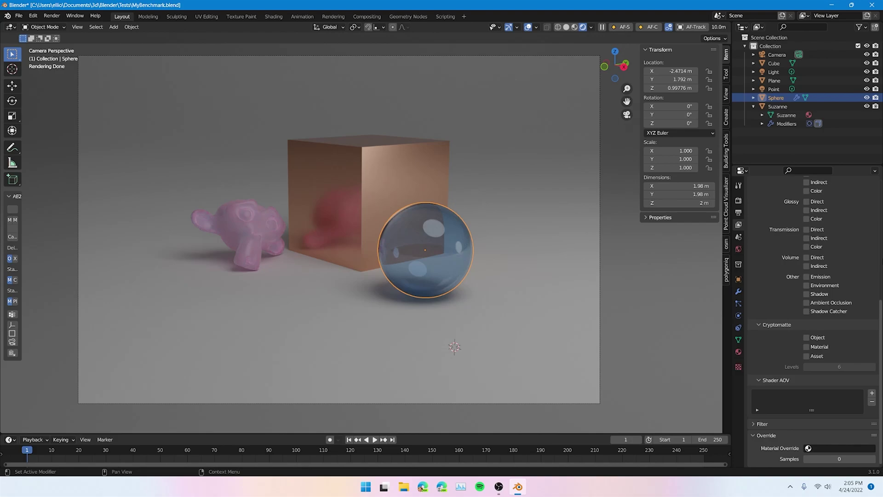
Show the scene's render settings and add a 2 m mesh cube at the world origin.
scroll(849, 229, up, 5)
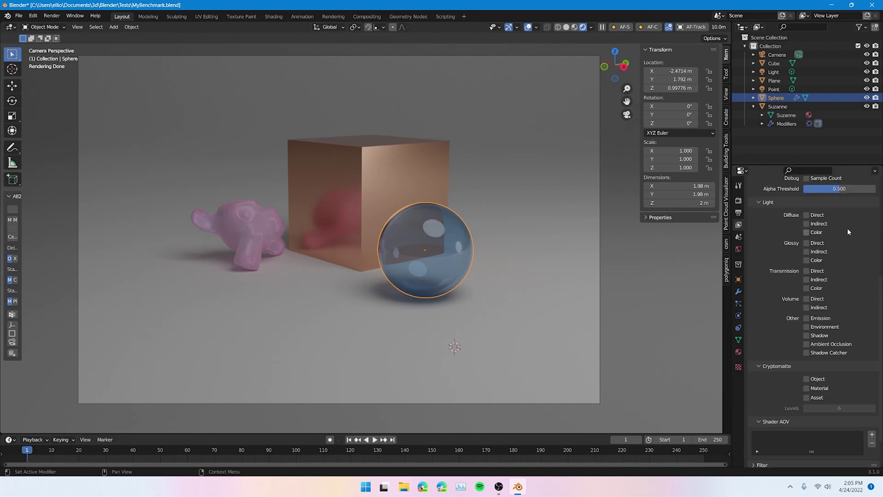
click(738, 201)
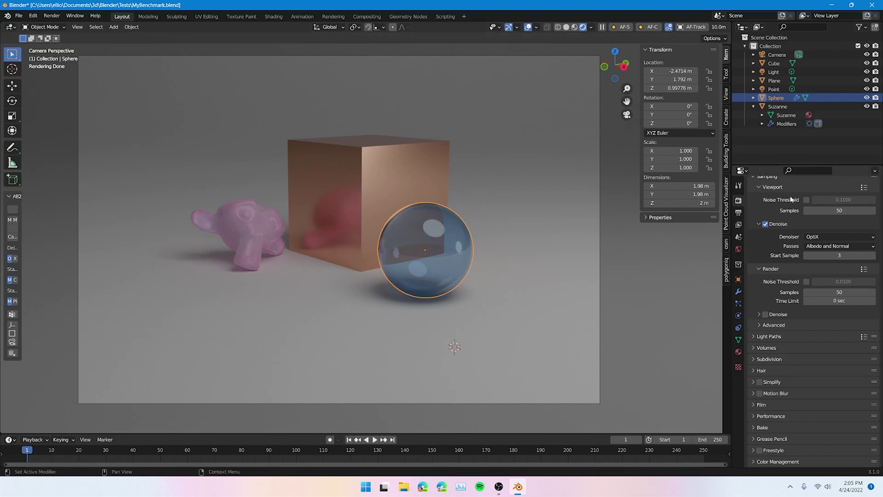
scroll(808, 217, up, 3)
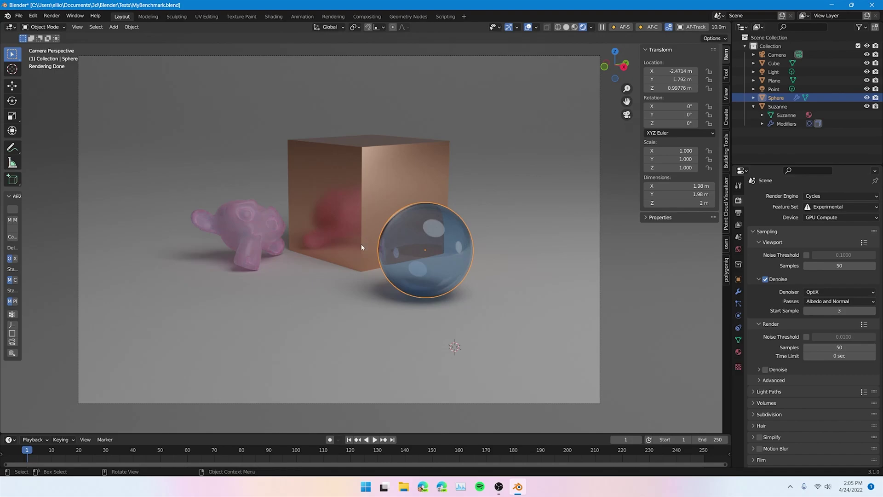
key(shift+a)
mouse_move(360, 243)
click(384, 252)
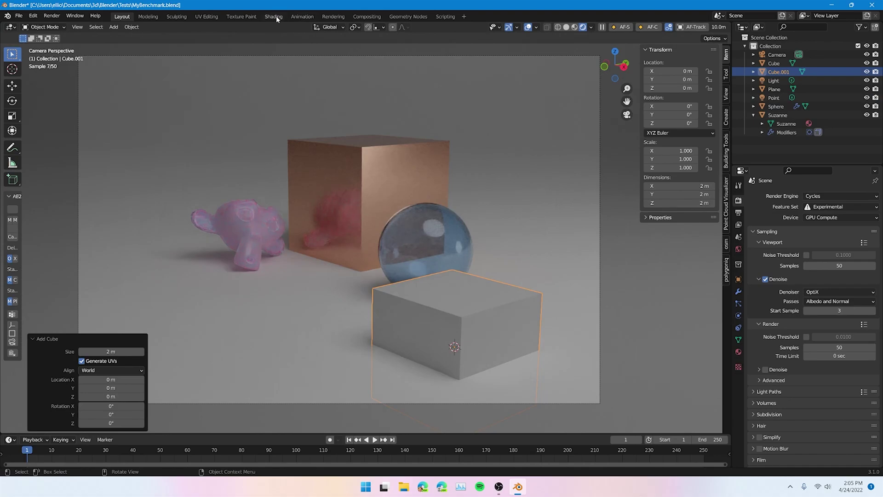
In the Shading workspace, frame the new cube and give it a new material named Clay.
click(276, 16)
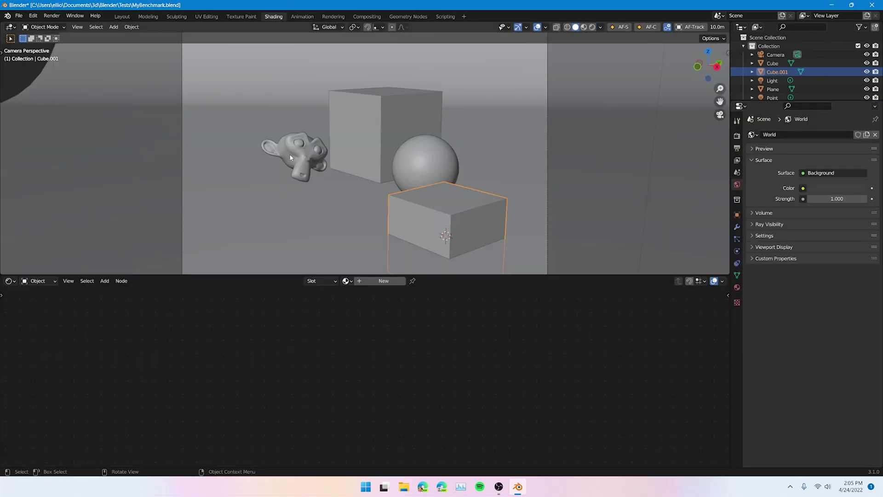
key(KP_Decimal)
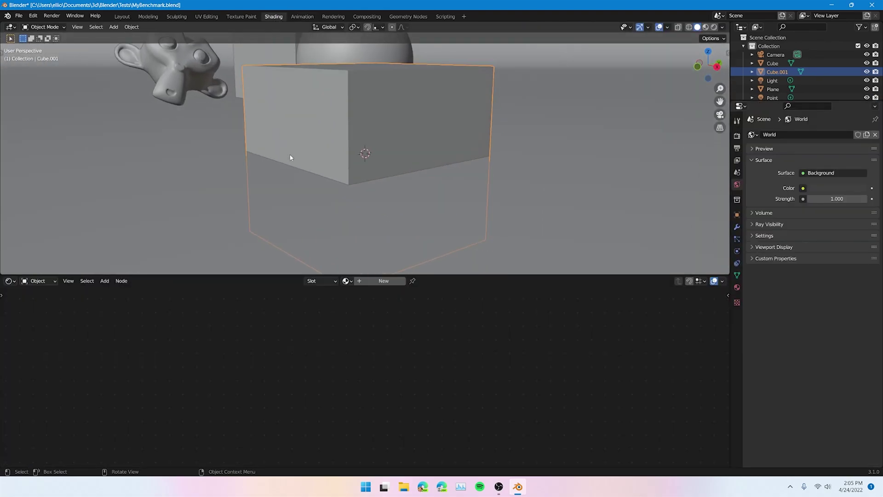
click(357, 280)
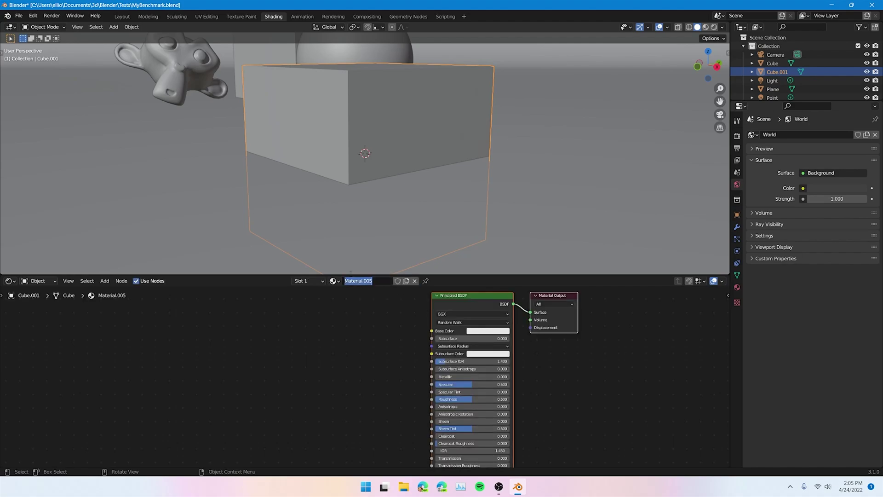
text(Clay)
key(Return)
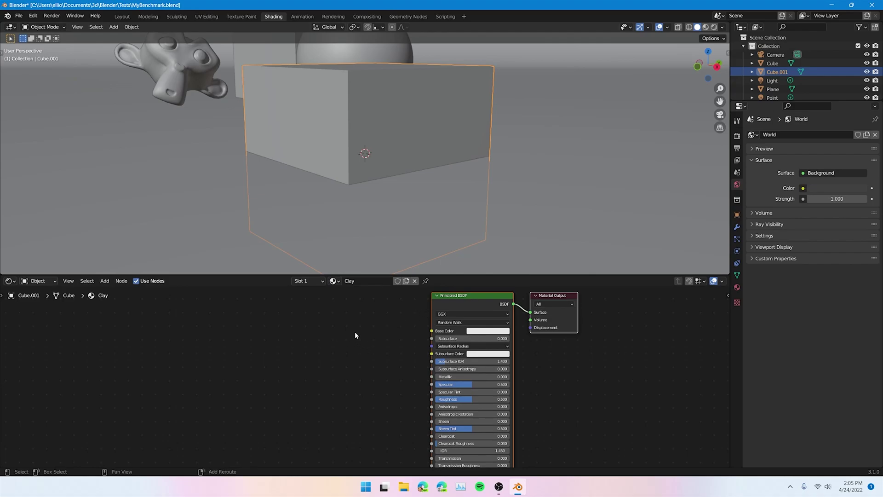
Preview the viewport in rendered shading and set the Clay material's Principled BSDF roughness to 1.
click(714, 26)
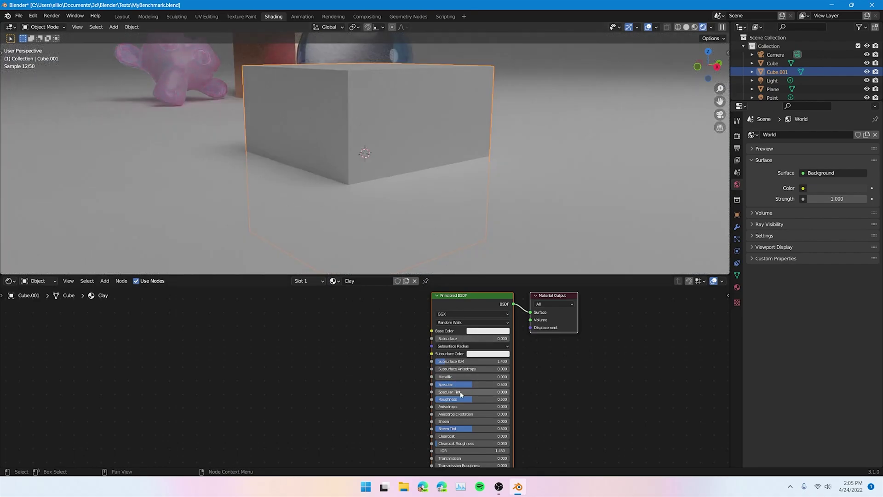
click(495, 399)
text(1)
key(Return)
Add an Ambient Occlusion node and connect its Color output to the Principled BSDF's Base Color.
key(shift+a)
click(258, 343)
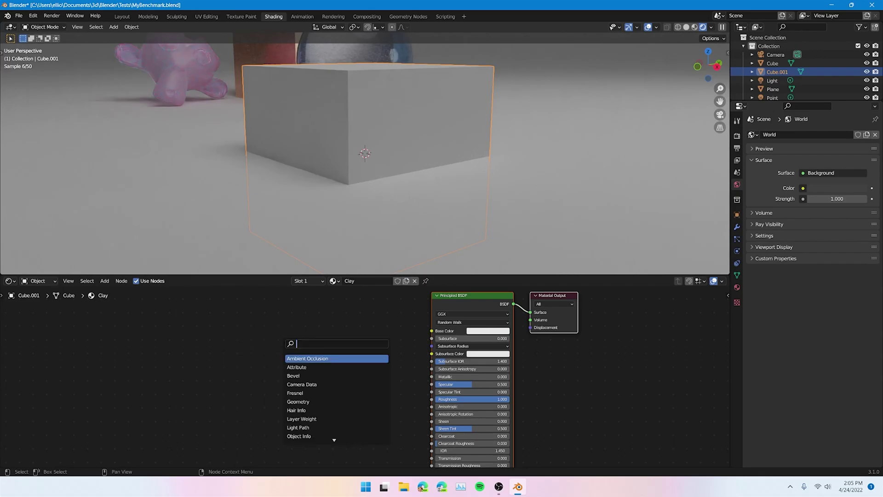
click(314, 358)
click(318, 342)
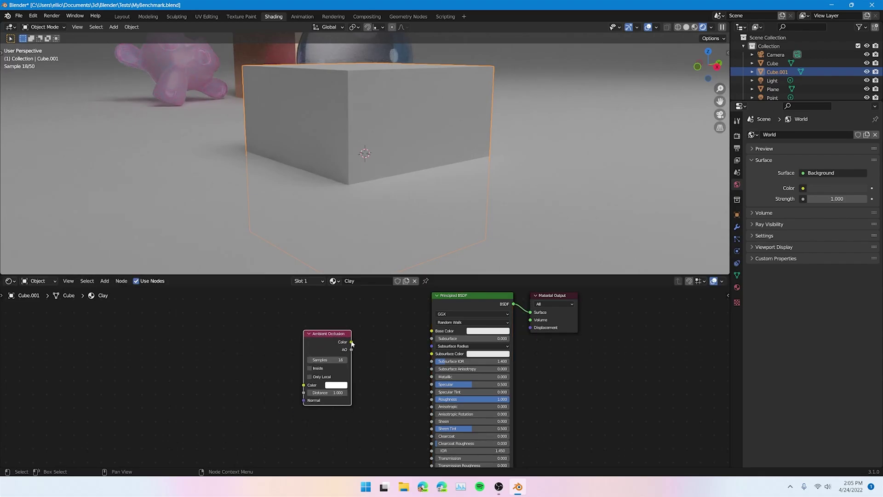
drag(351, 342, 432, 331)
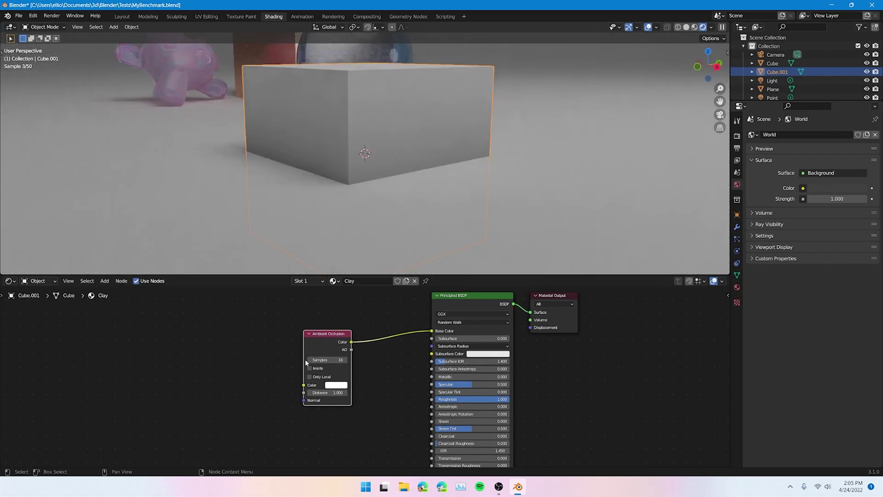
Lower the Ambient Occlusion node's samples to 7.
click(309, 360)
drag(310, 362, 310, 362)
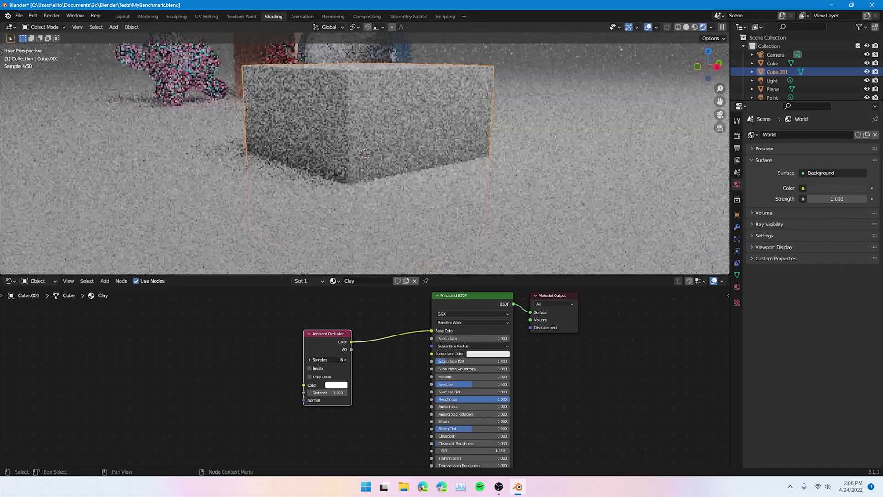
click(345, 360)
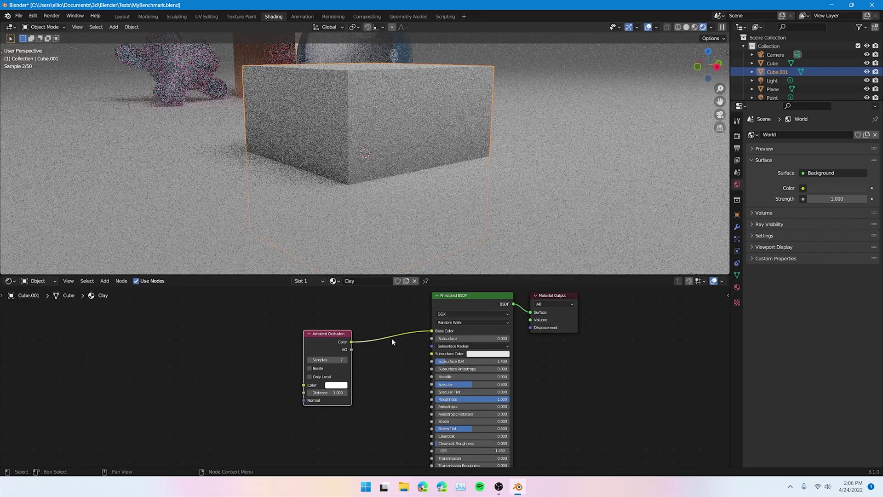
Insert an Add math node on the link between the Ambient Occlusion node and the Base Color.
key(shift+a)
click(389, 344)
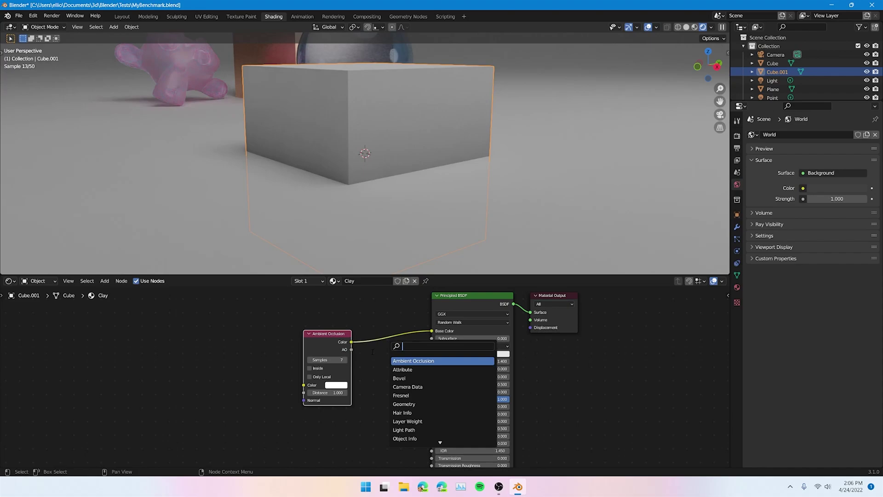
text(add)
key(Return)
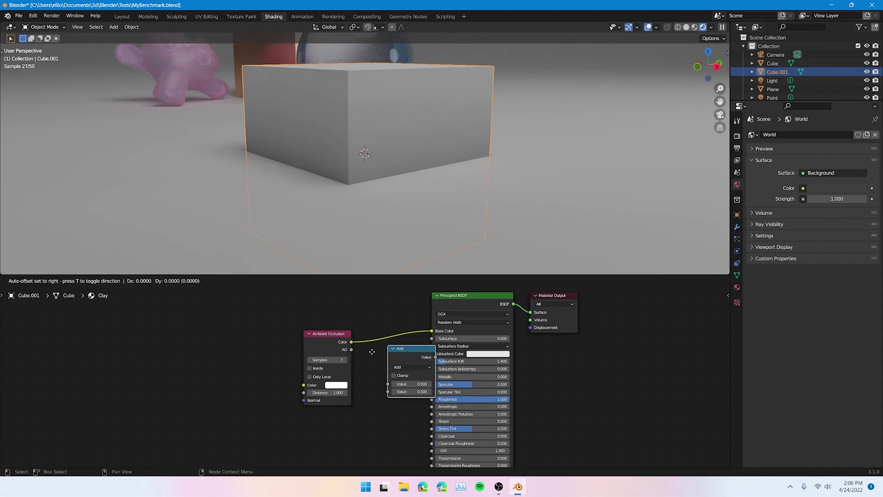
click(358, 325)
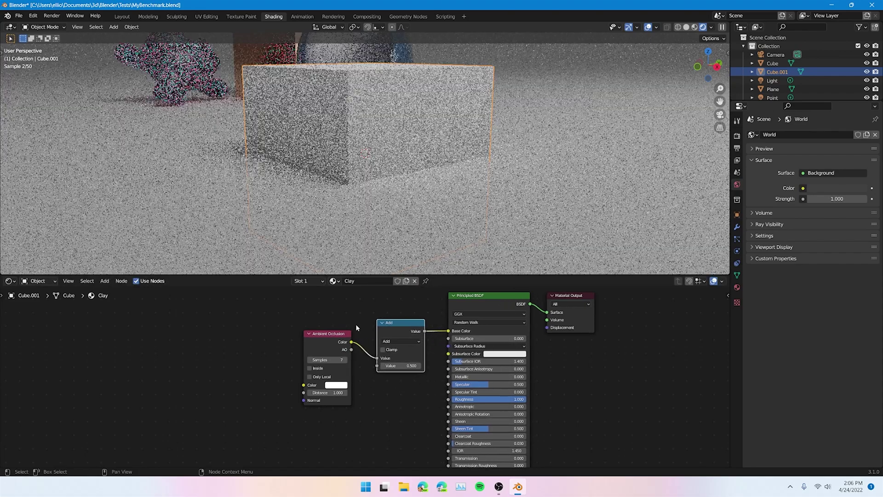
Change the math node's operation to Multiply with Clamp enabled and set its second value to 2.
click(394, 341)
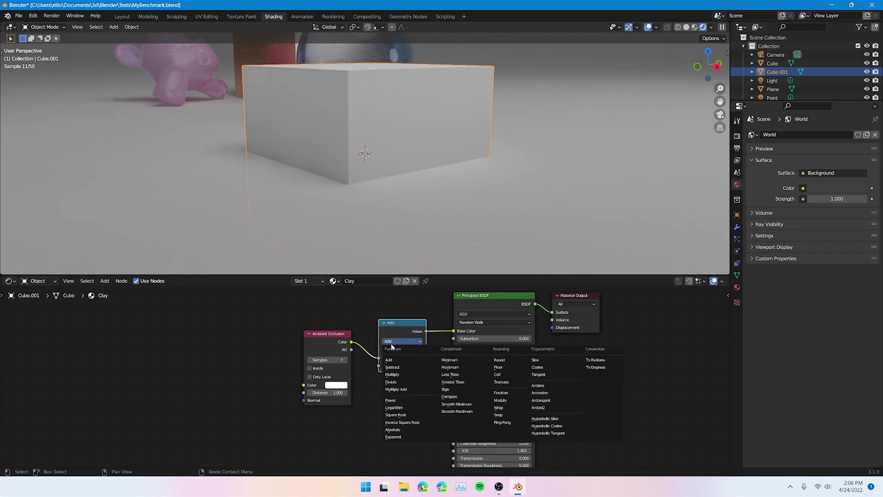
click(401, 374)
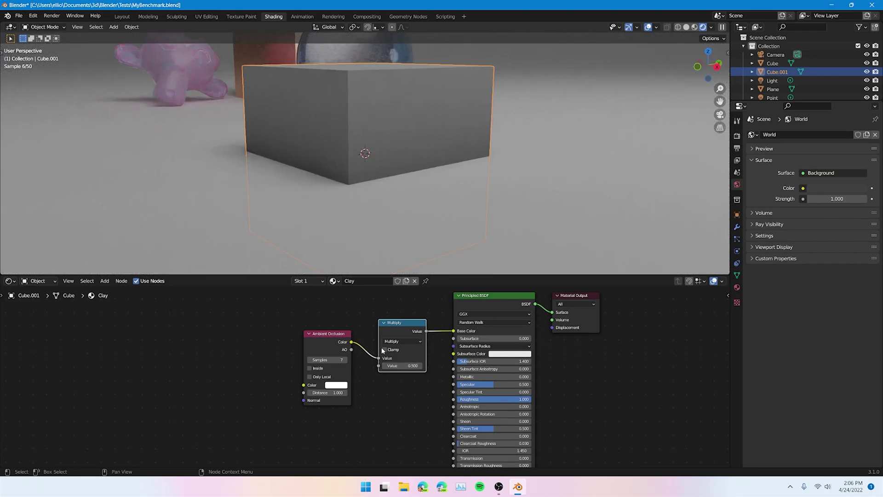
double_click(400, 365)
text(2)
key(Return)
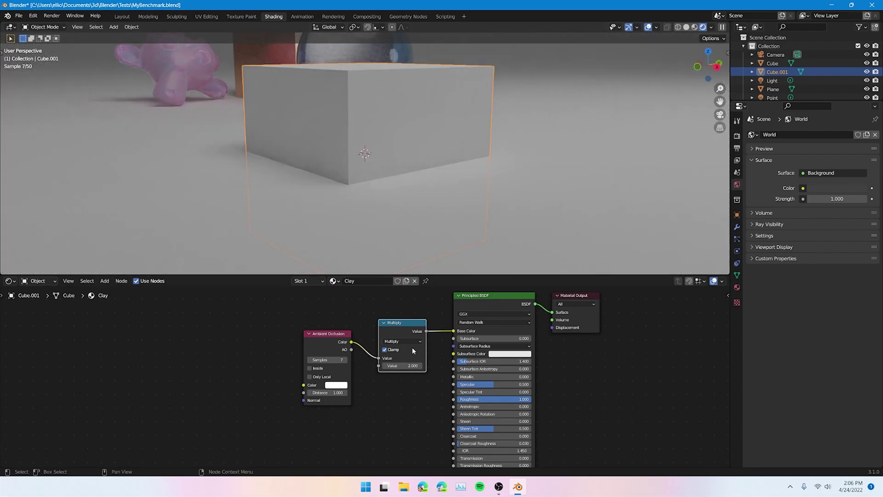
Delete the temporary cube that carries the Clay material and return to the Layout workspace.
mouse_move(454, 330)
mouse_down()
mouse_move(431, 335)
mouse_move(454, 330)
mouse_up()
key(Delete)
click(122, 16)
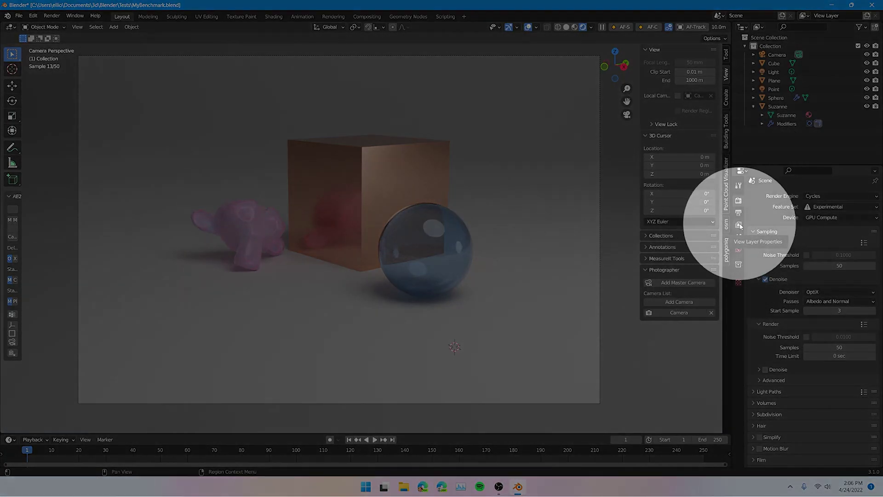
Set the view layer's material override to Clay.
click(739, 225)
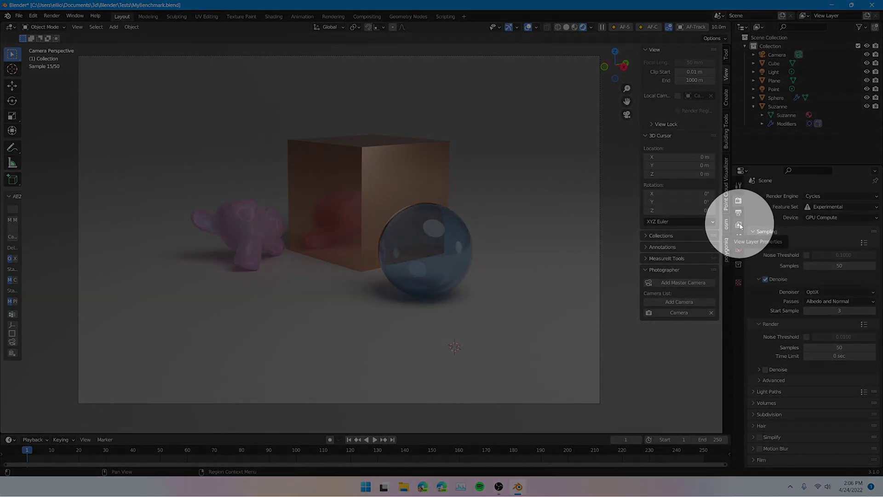
scroll(819, 313, down, 10)
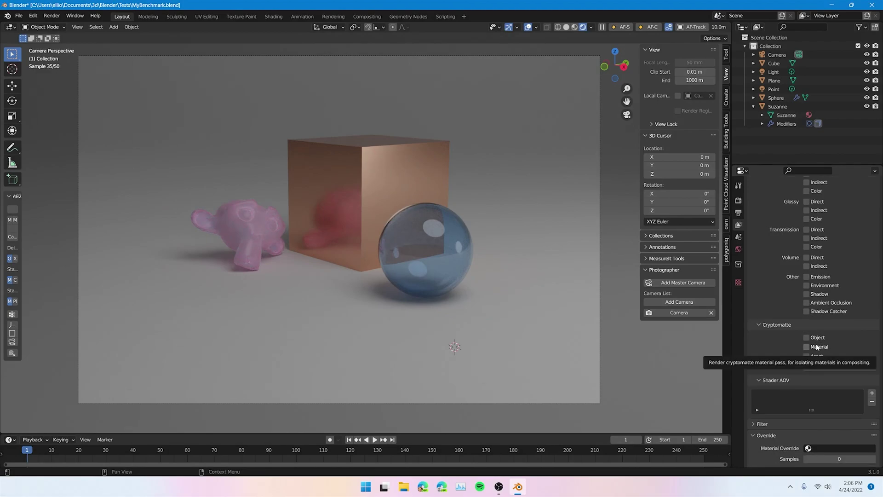
click(832, 448)
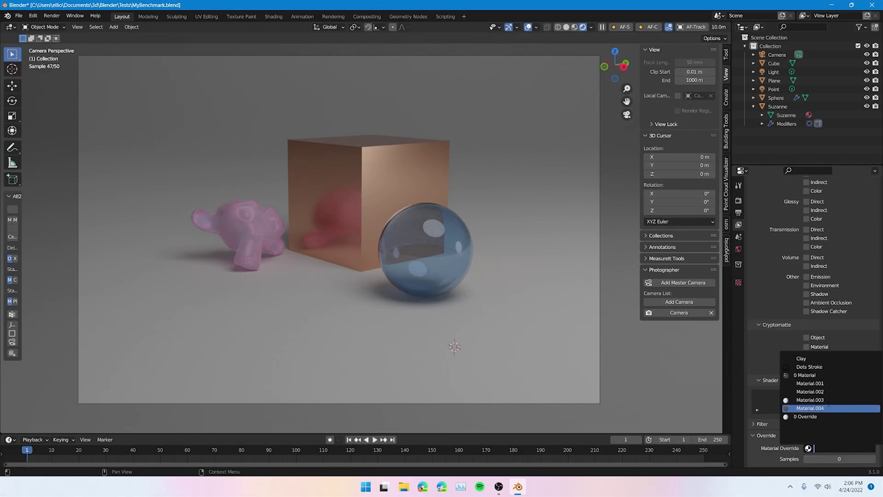
click(801, 359)
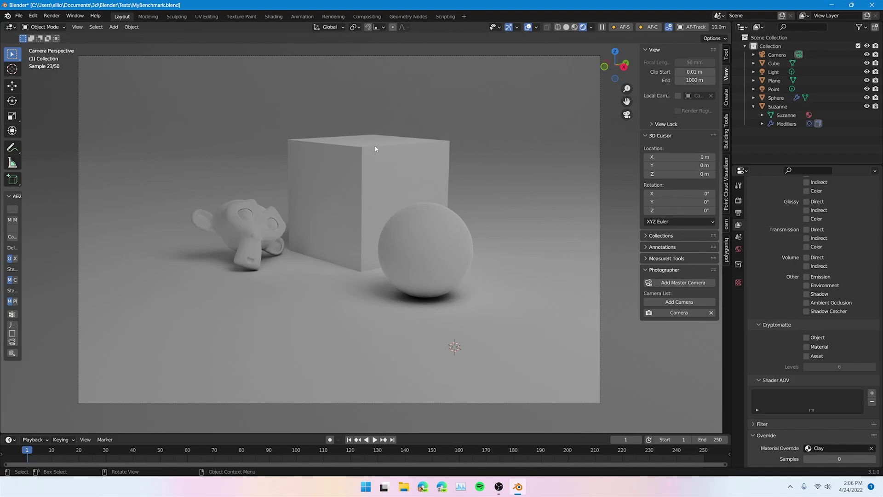
Render the scene as a still image with the clay override, and close the finished render window.
click(46, 17)
click(70, 25)
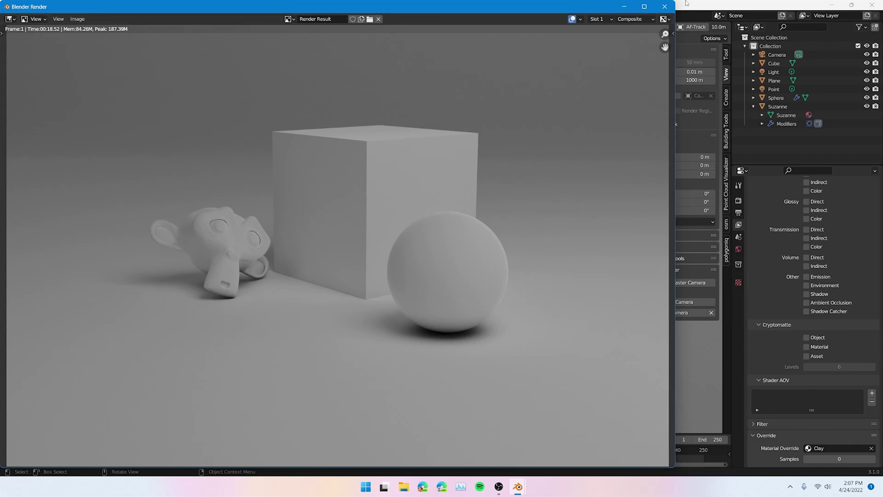
click(664, 6)
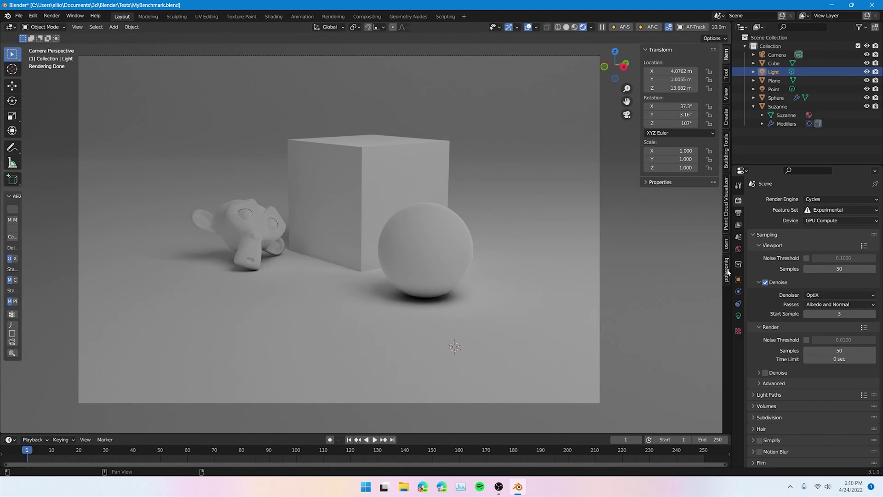
Switch the render engine to Eevee, check the view layer settings for a material override, and return to the render settings.
click(826, 201)
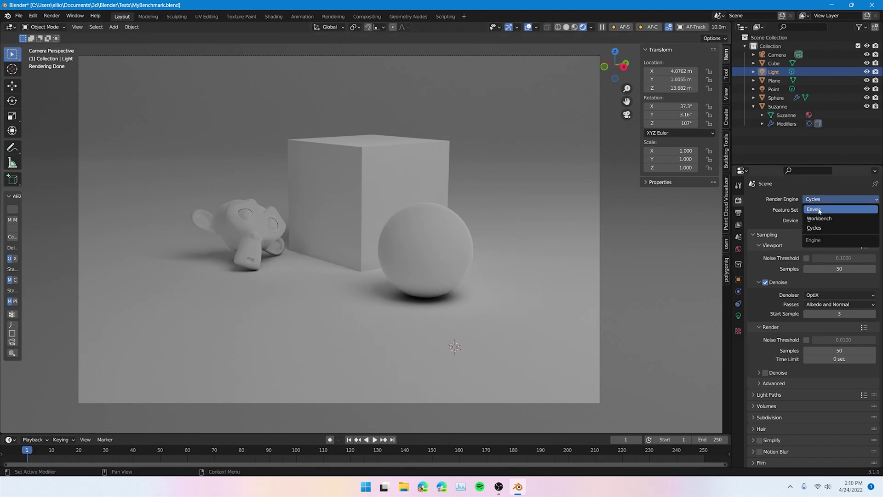
click(820, 209)
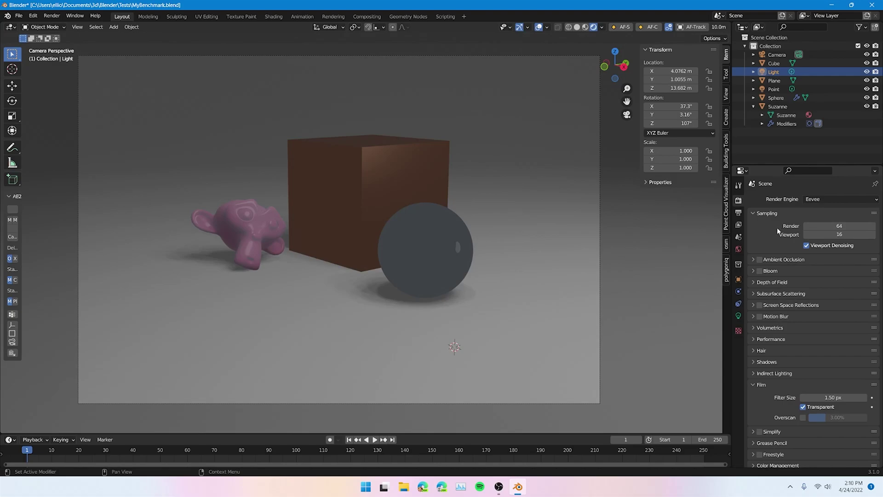
click(738, 225)
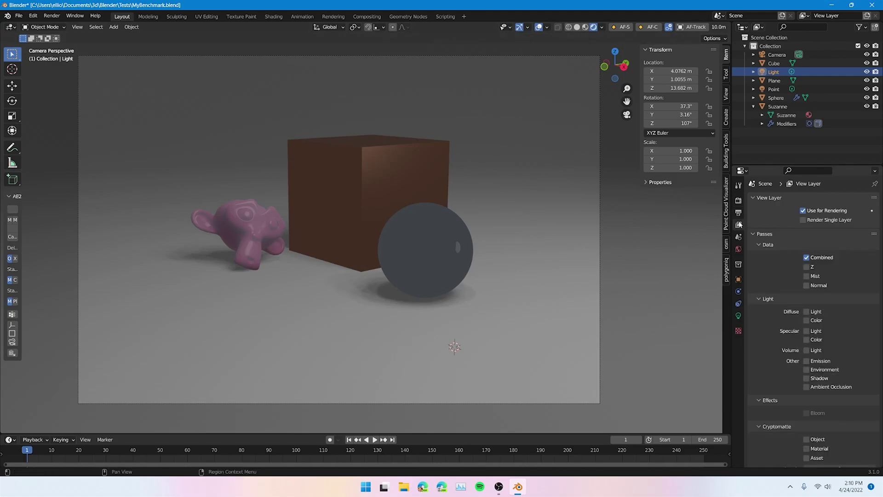
scroll(808, 258, down, 3)
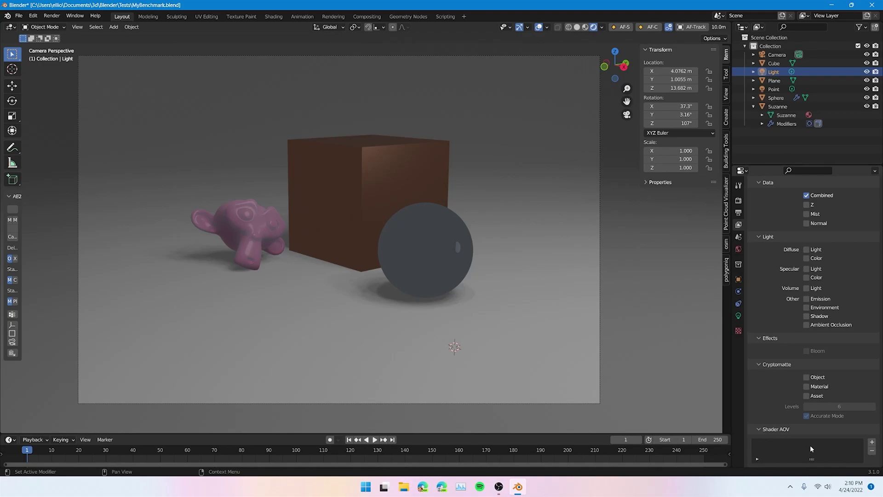
scroll(810, 448, up, 3)
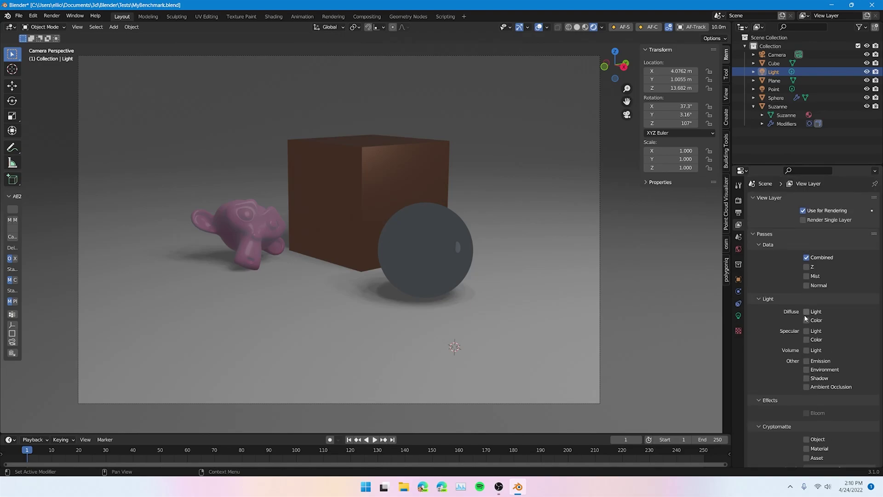
click(738, 201)
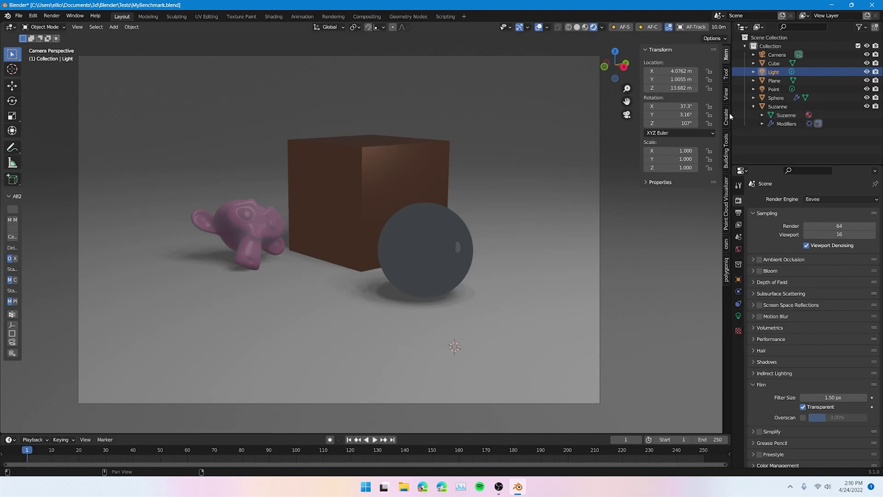
Switch the viewport to solid shading and enable its shadows with an intensity of about 0.404.
click(577, 27)
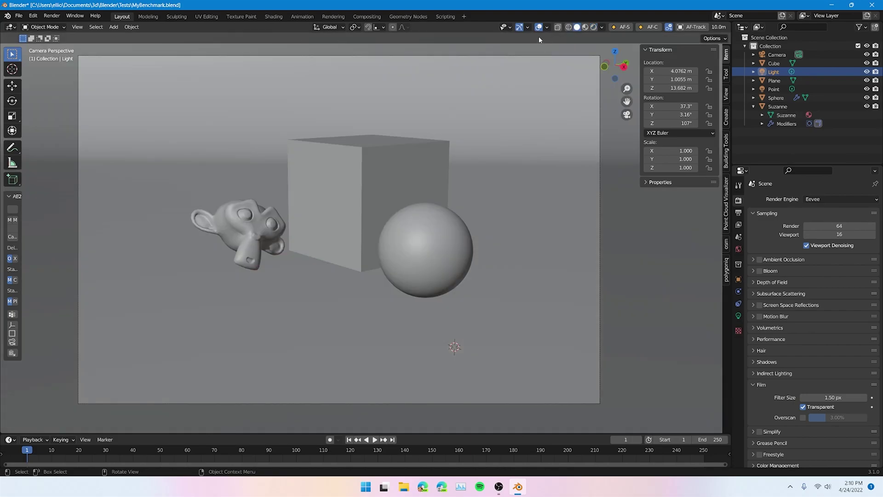
click(602, 27)
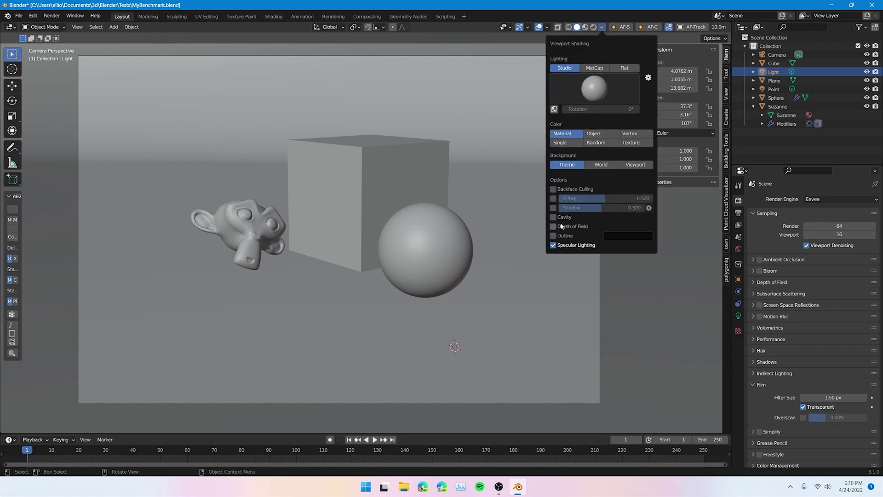
click(553, 207)
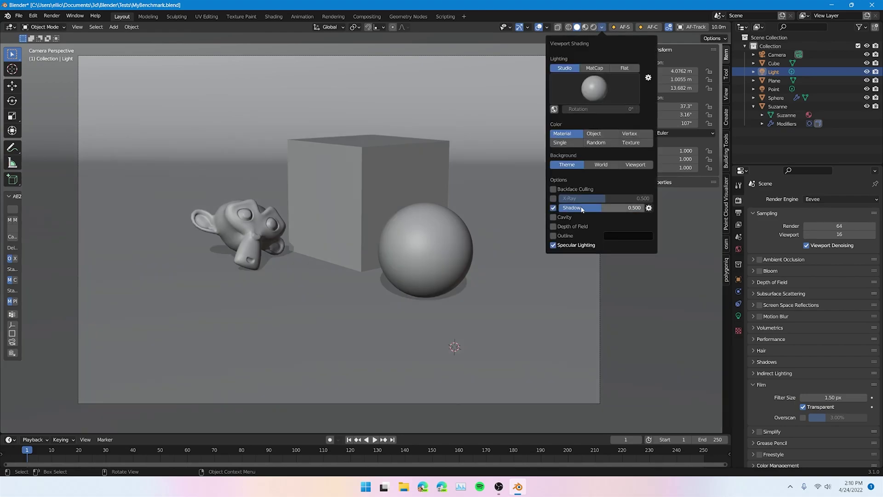
drag(582, 210, 573, 210)
Examine the scene and its point light from outside the camera, and compare rendered with solid shading in the camera view.
mouse_move(555, 196)
middle_down()
mouse_move(531, 203)
mouse_move(570, 194)
mouse_move(550, 173)
mouse_move(531, 169)
middle_up()
click(539, 163)
key(KP_0)
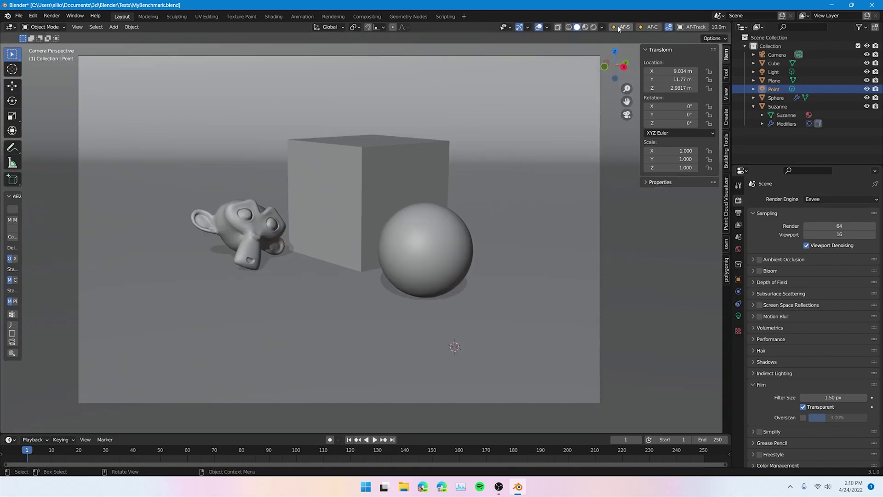
click(601, 27)
middle_drag(228, 258, 331, 276)
key(KP_0)
click(593, 27)
click(577, 27)
Try two other studio lighting setups for the solid shading, and go back to the Default setup.
click(602, 26)
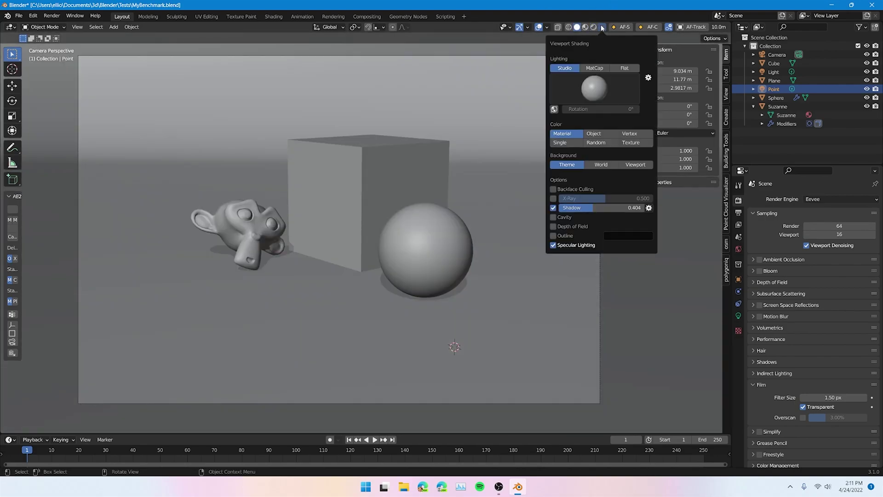
click(591, 81)
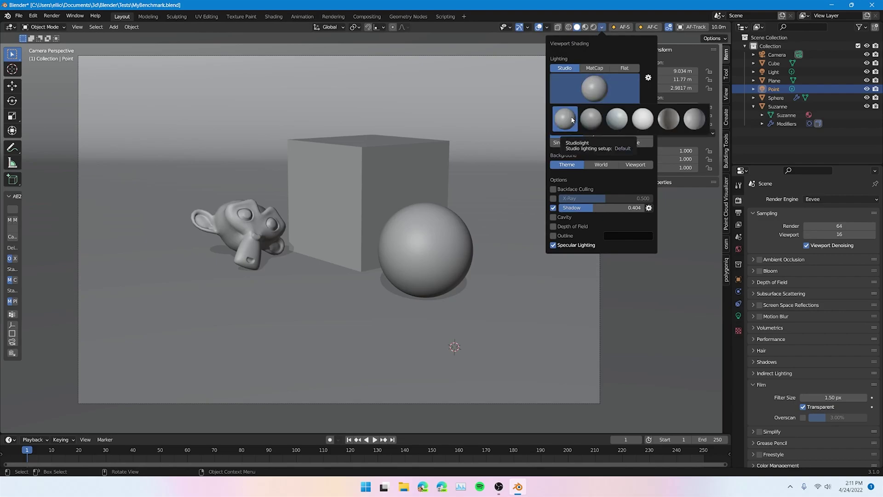
click(587, 120)
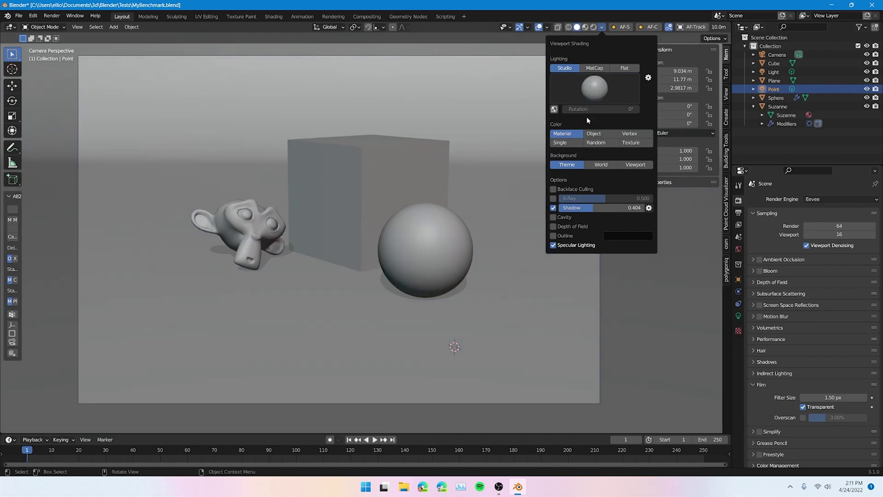
click(606, 98)
click(611, 114)
click(610, 96)
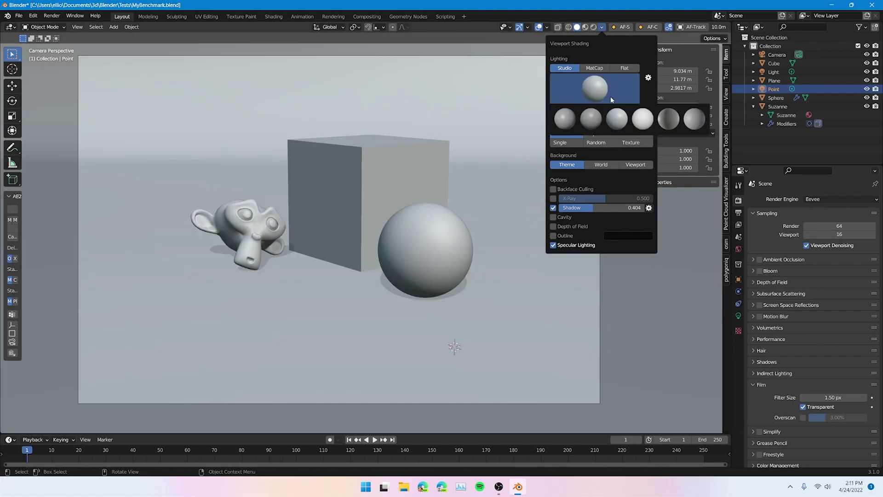
click(573, 115)
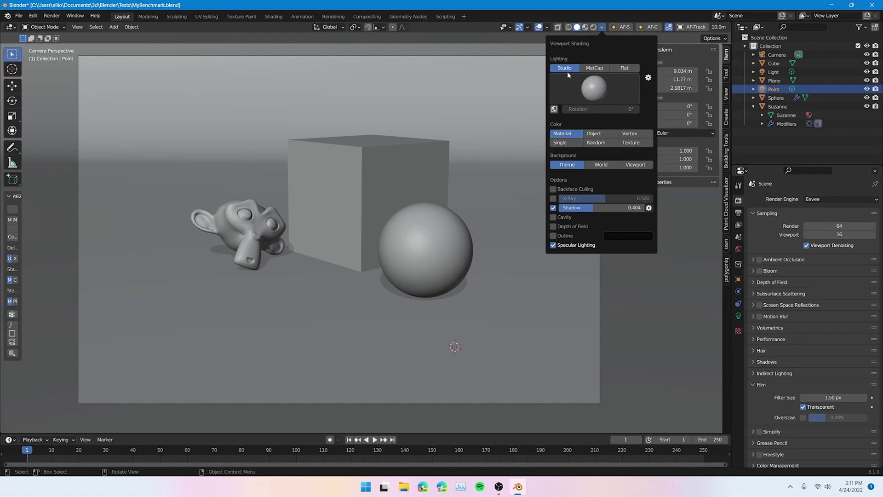
Hide the viewport overlays and gizmos, and render the solid-shaded camera view as a viewport image.
click(538, 26)
click(519, 27)
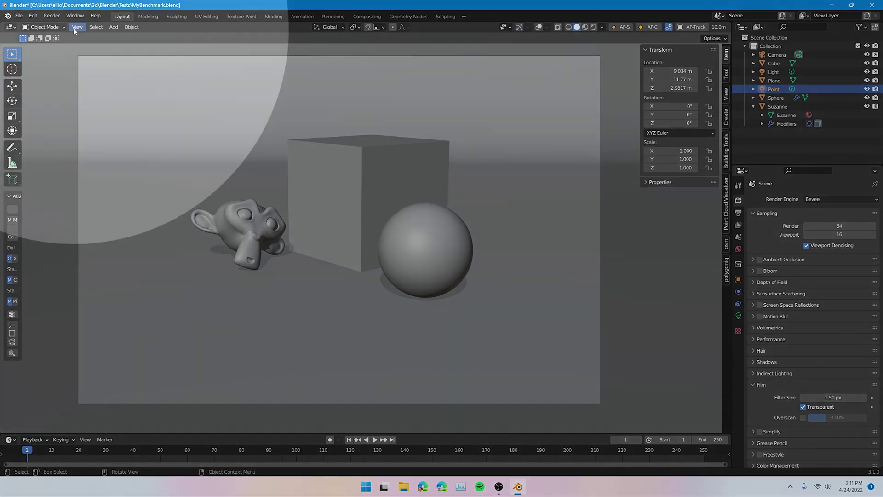
click(75, 26)
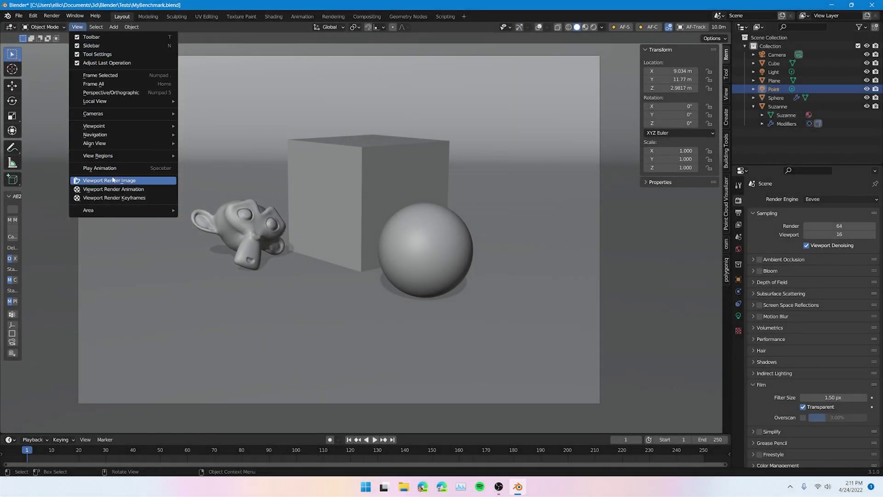
click(112, 179)
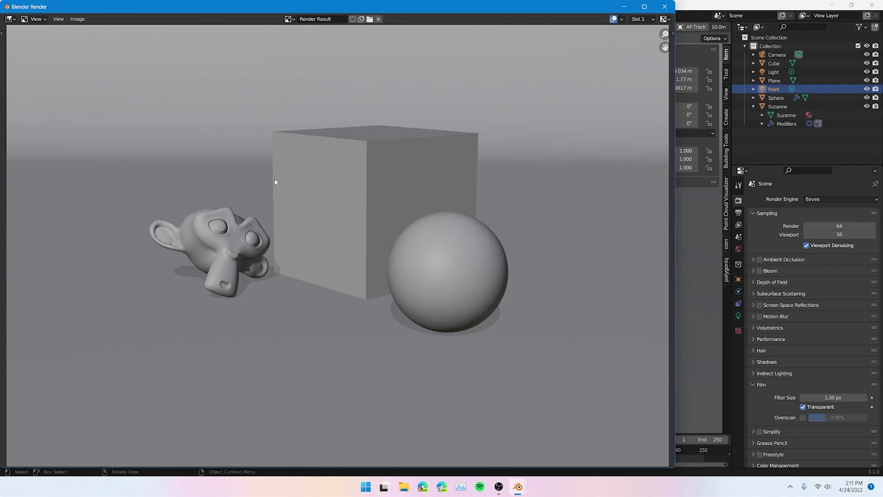